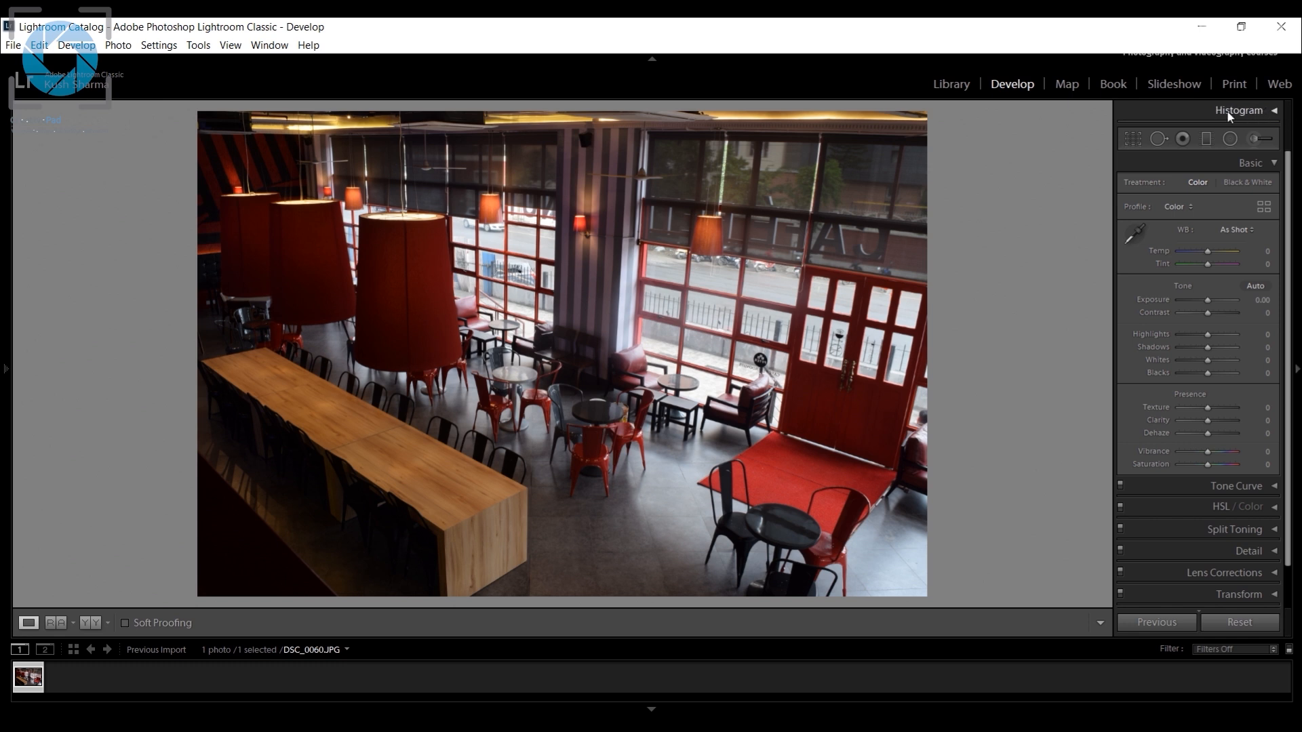
Step: Expand the histogram and raise Blacks to +100 directly on its darkest region
click(1275, 113)
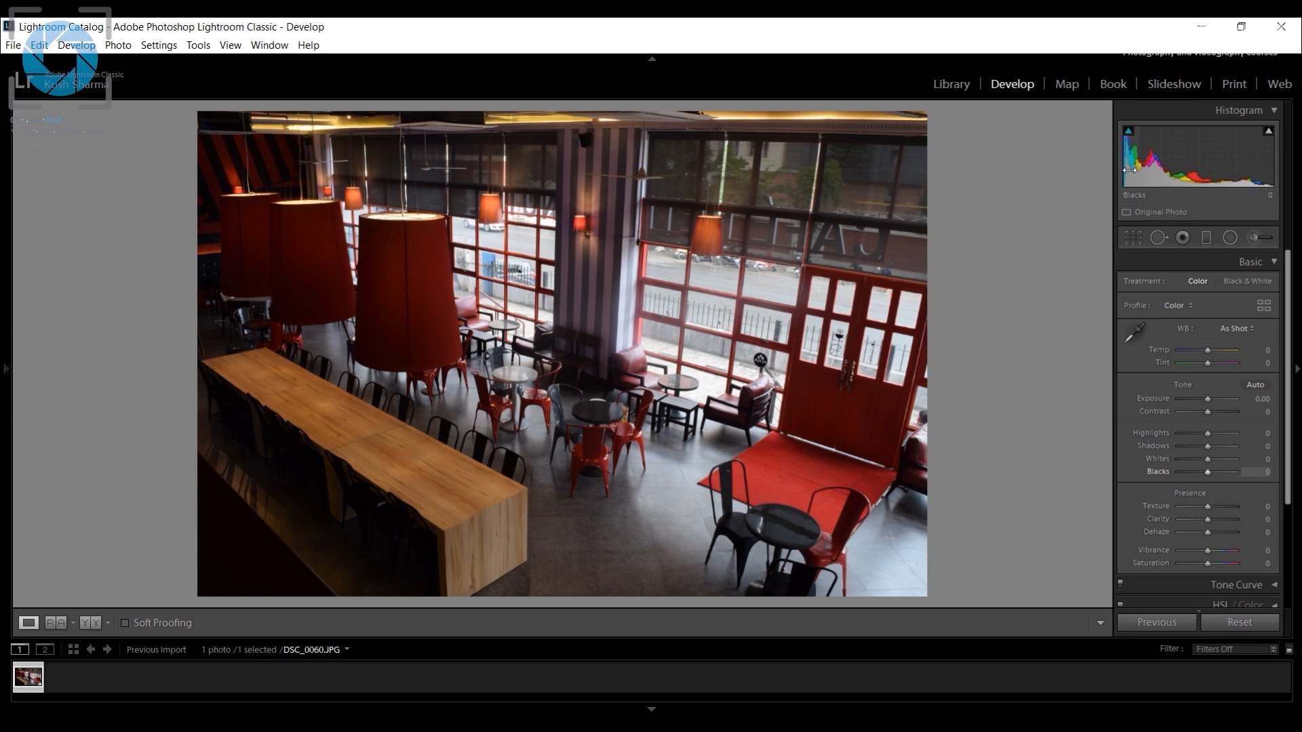
drag(1139, 159, 1162, 159)
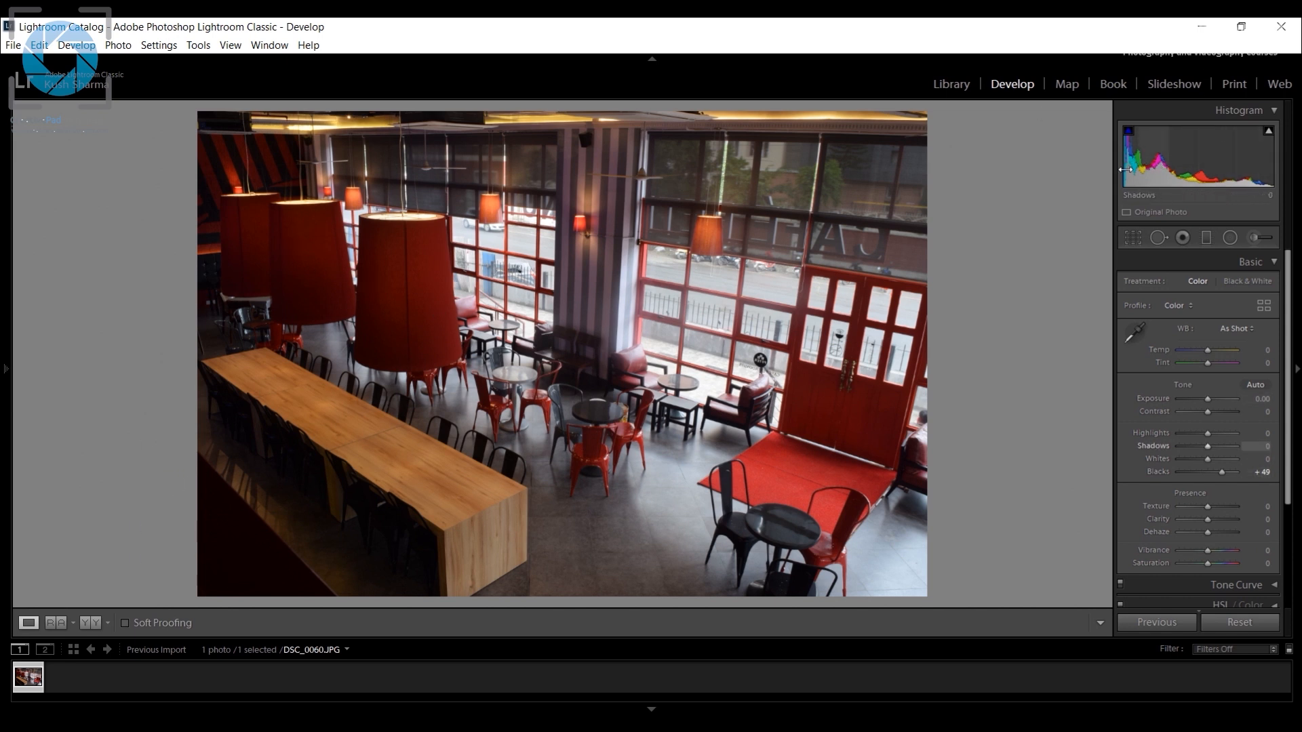
drag(1144, 168, 1163, 166)
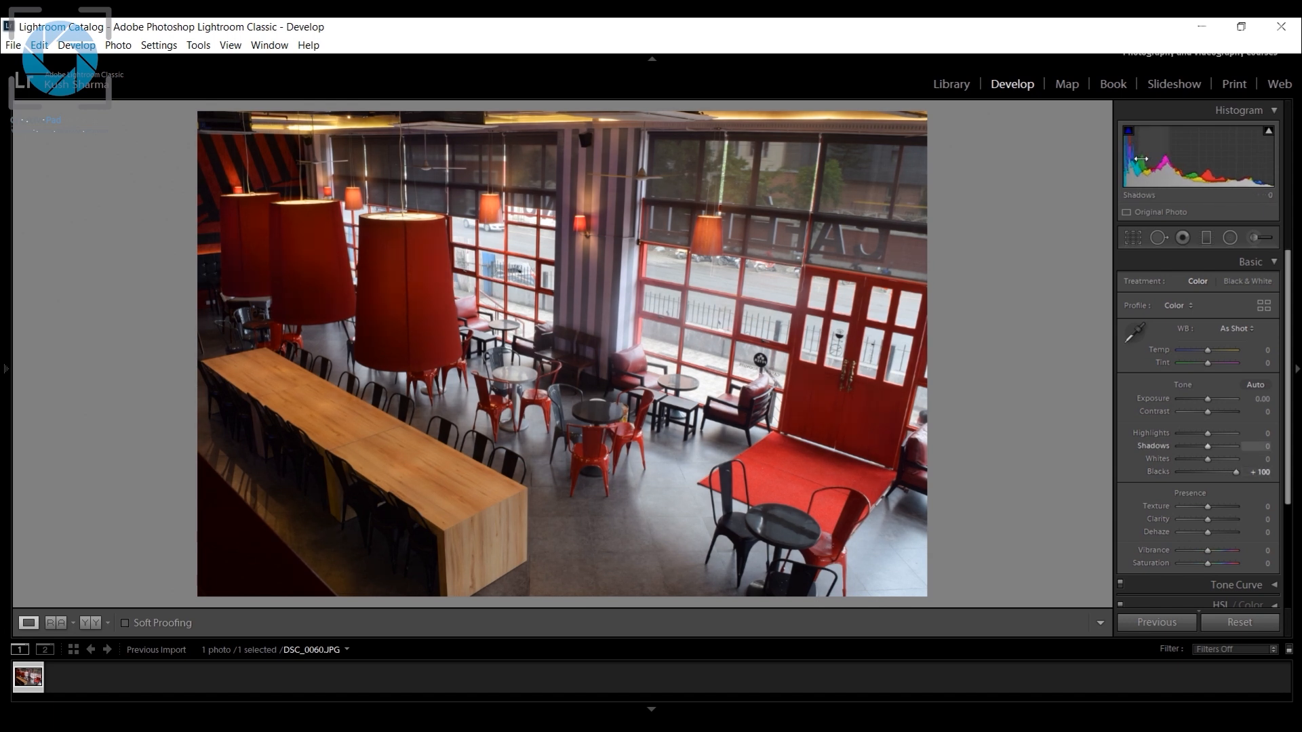
Step: Brighten the dark tones by setting Shadows to +53 and Blacks to +99
drag(1146, 166, 1168, 166)
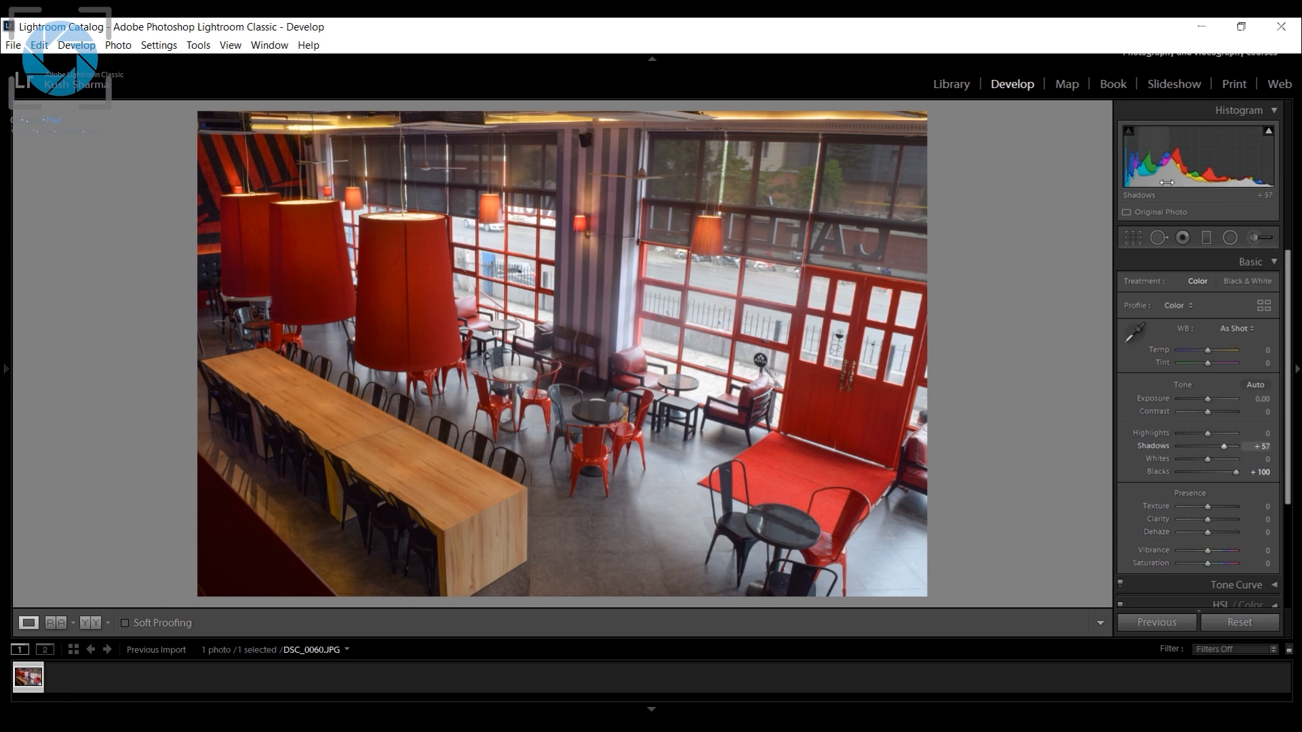
mouse_move(1222, 446)
mouse_down()
mouse_move(1211, 446)
mouse_move(1222, 447)
mouse_up()
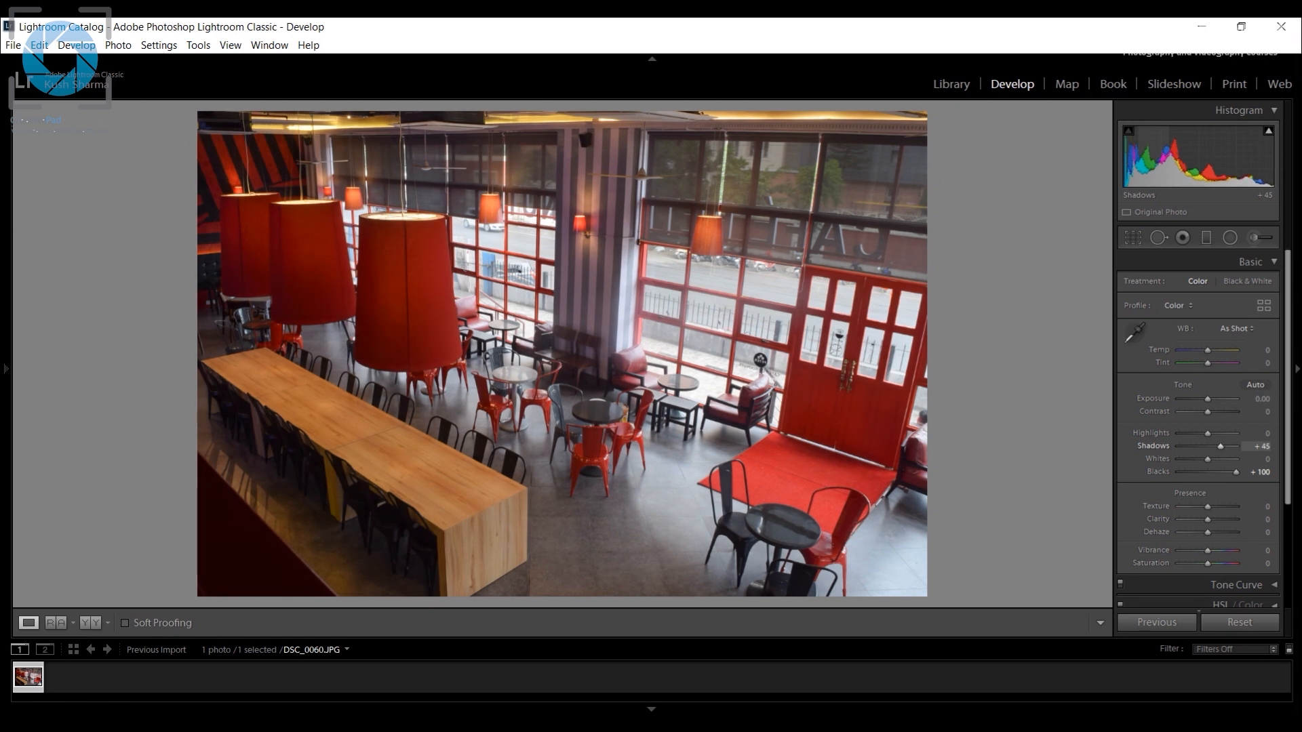
drag(1133, 163, 1130, 162)
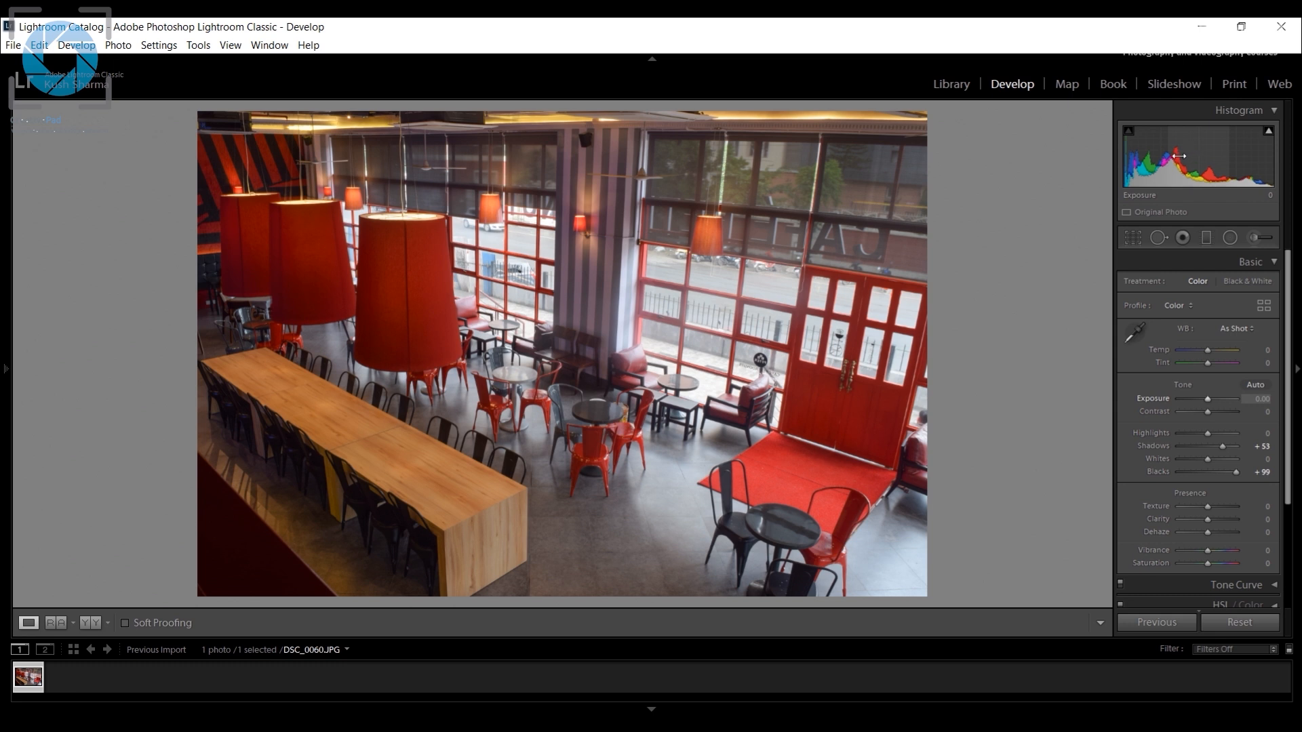
Step: Set Exposure to +0.92, Highlights to −100, Whites to −39, Shadows to +80 and Blacks to +100
drag(1179, 156, 1205, 156)
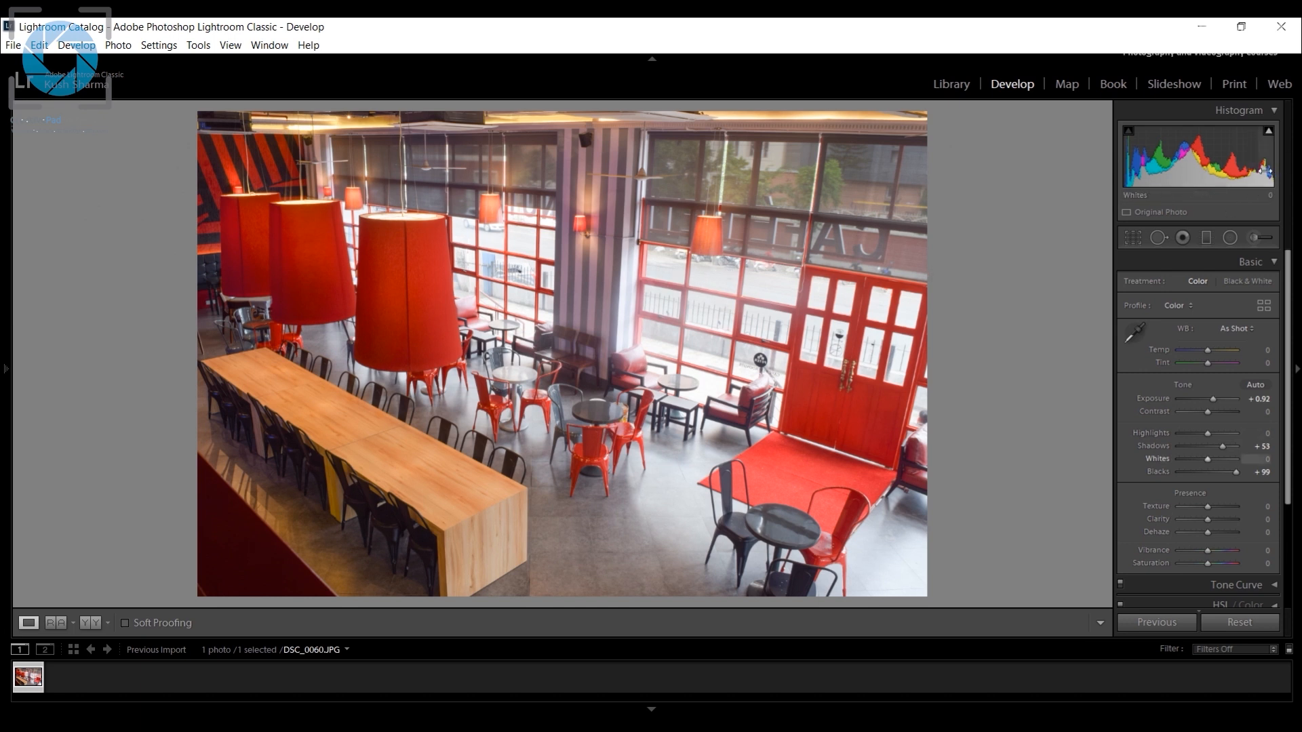
drag(1256, 170, 1209, 166)
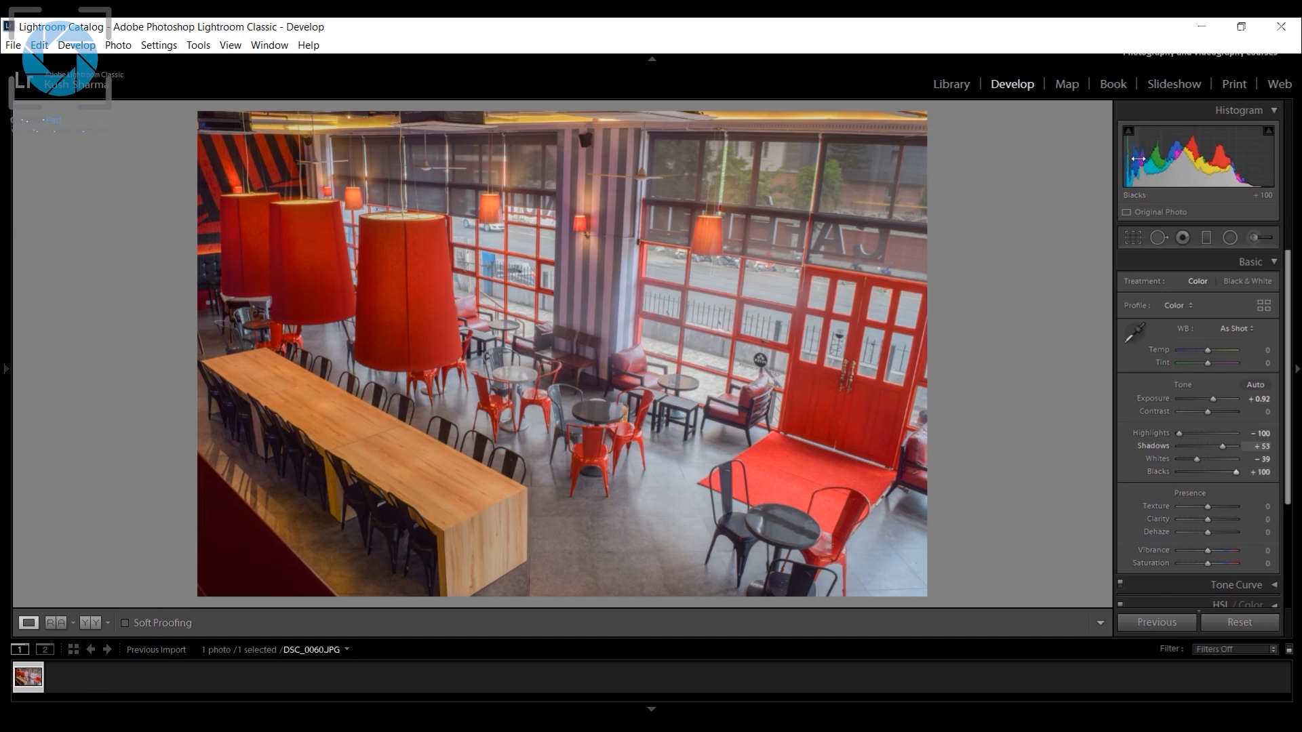
drag(1150, 164, 1159, 164)
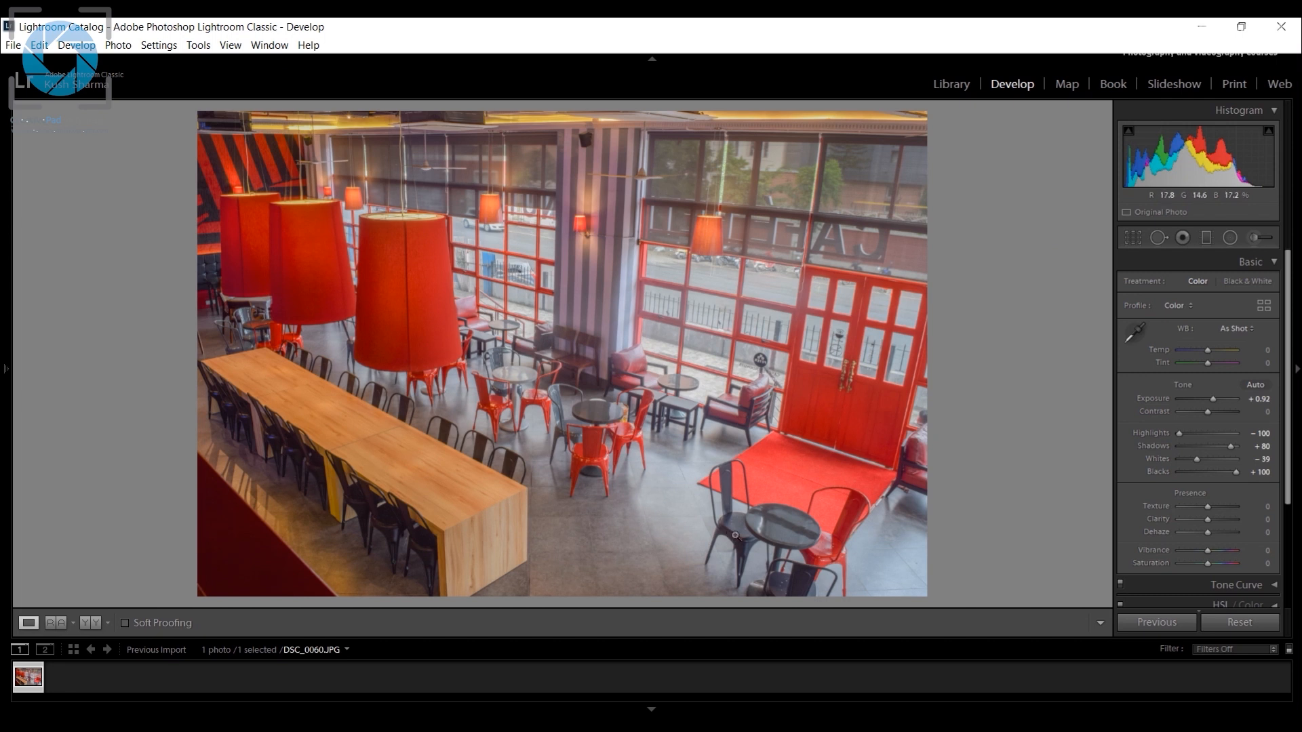
Step: Compare the edited café photo with its unedited Before version
key(backslash)
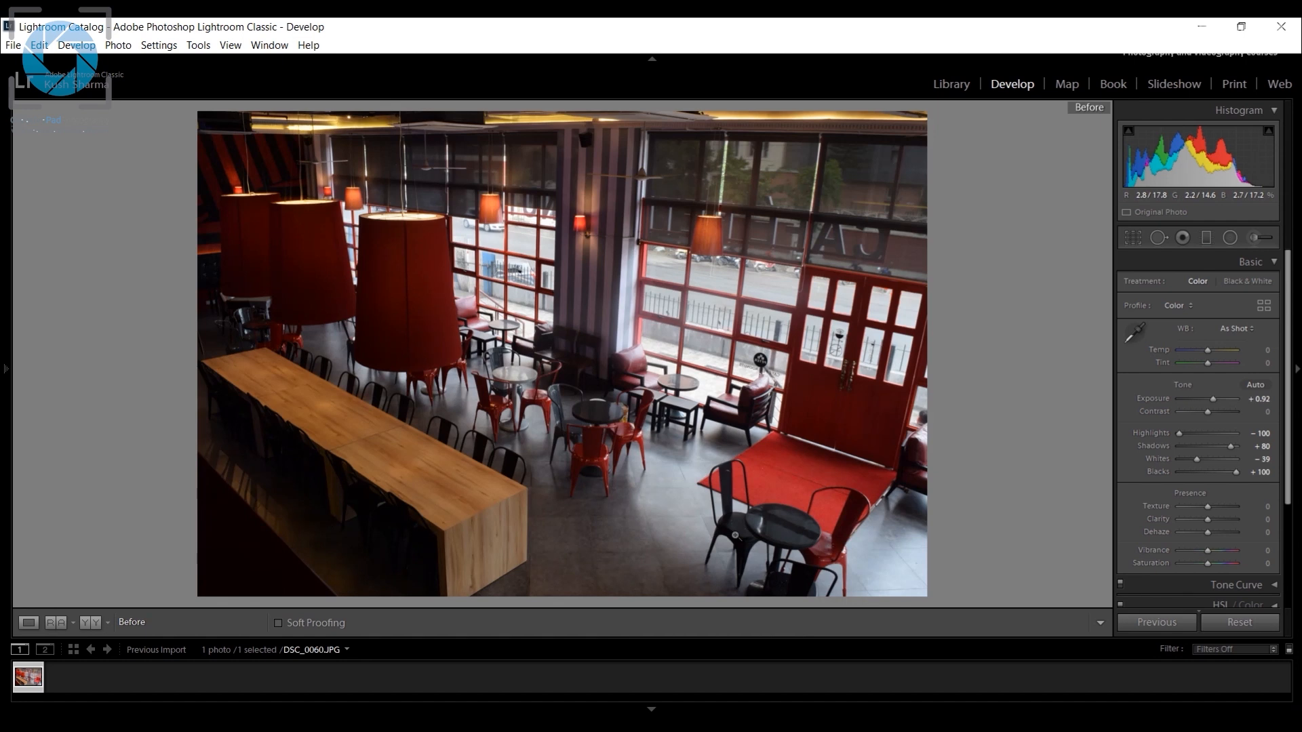
key(backslash)
key(backslash)
key(backslash)
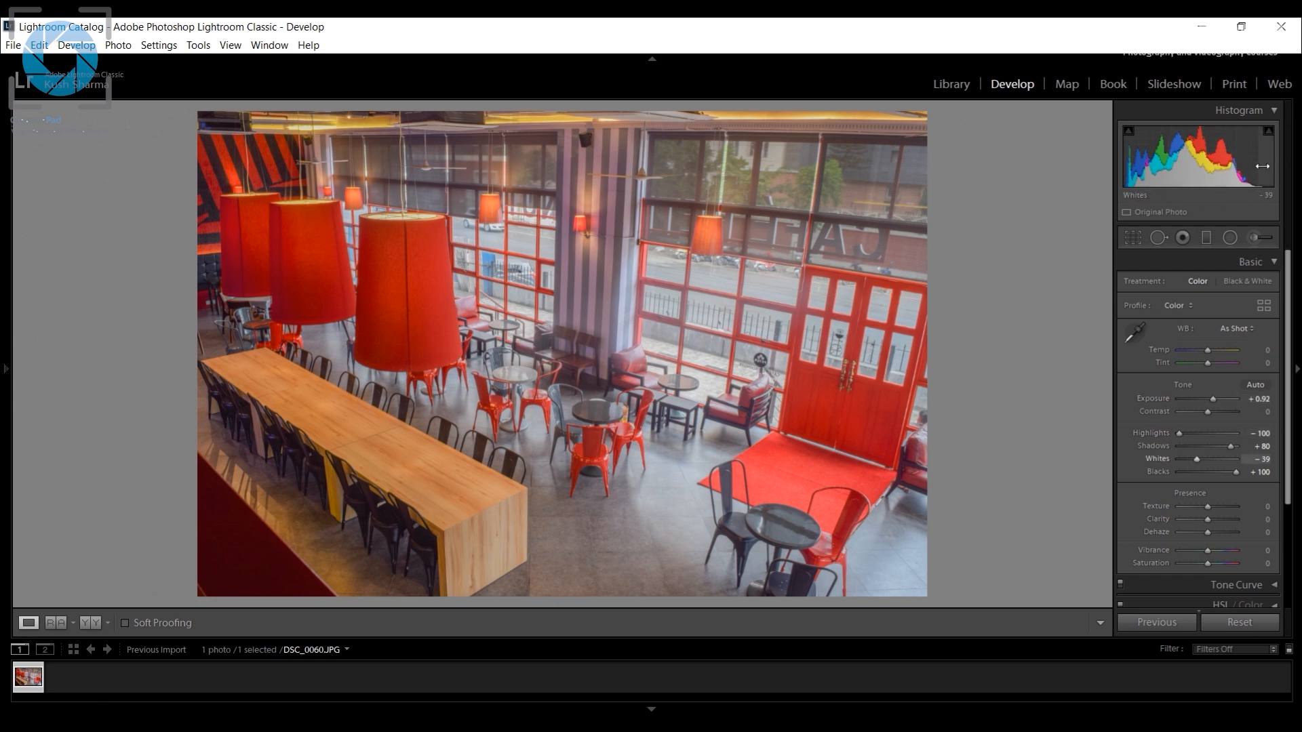
Step: Raise Whites to +79 and toggle the highlight clipping overlay to inspect overexposed areas
drag(1241, 166, 1283, 164)
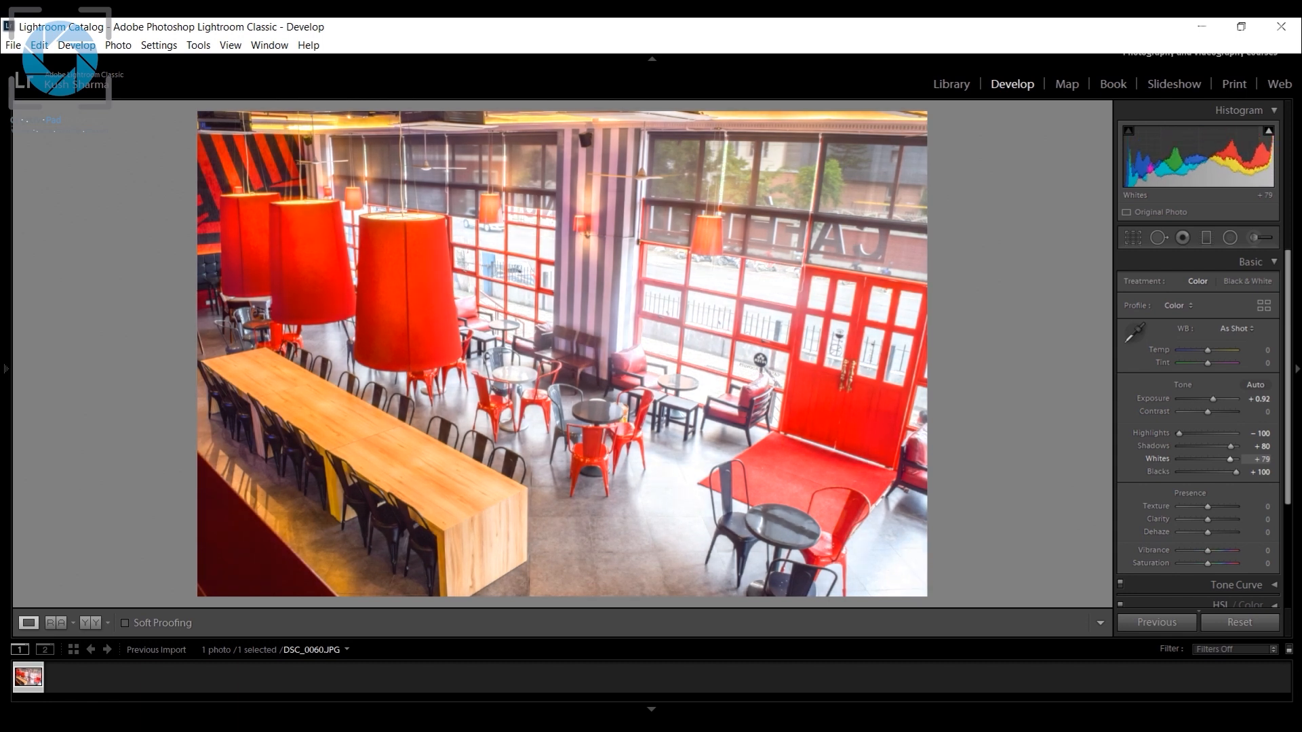
click(1268, 132)
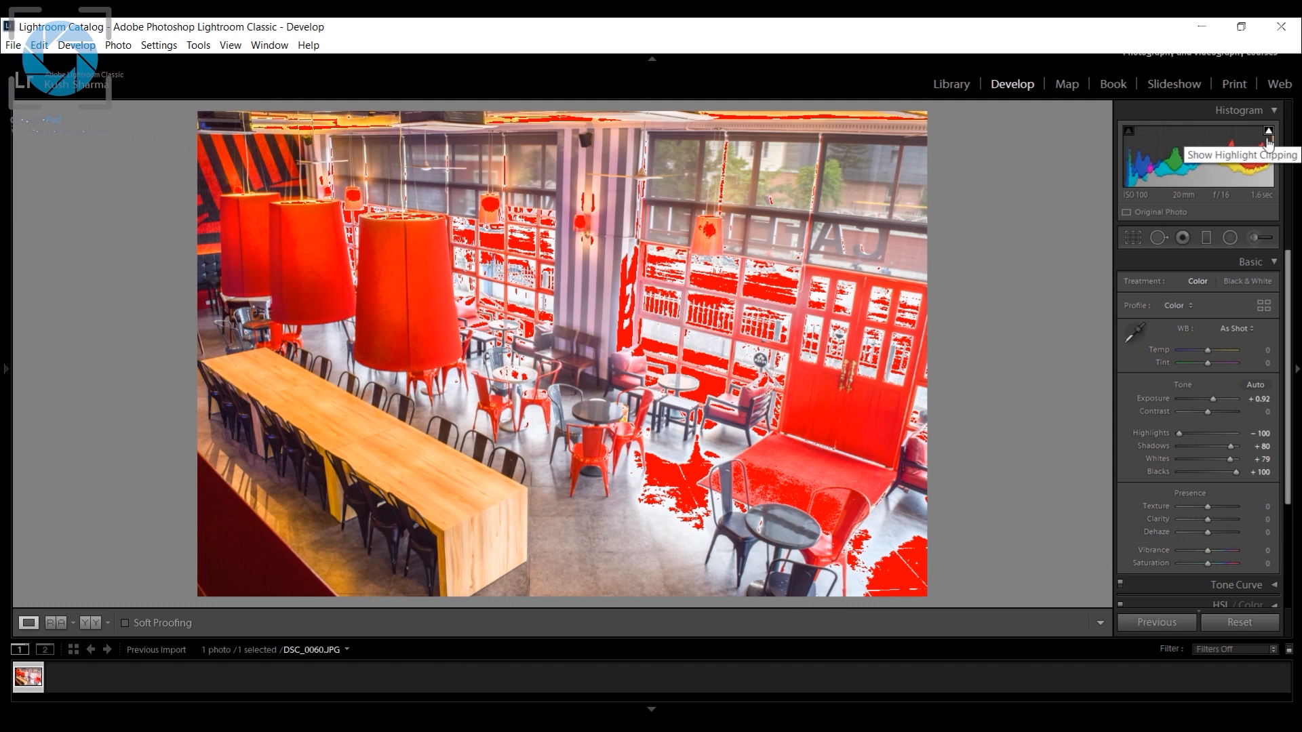
mouse_move(1269, 133)
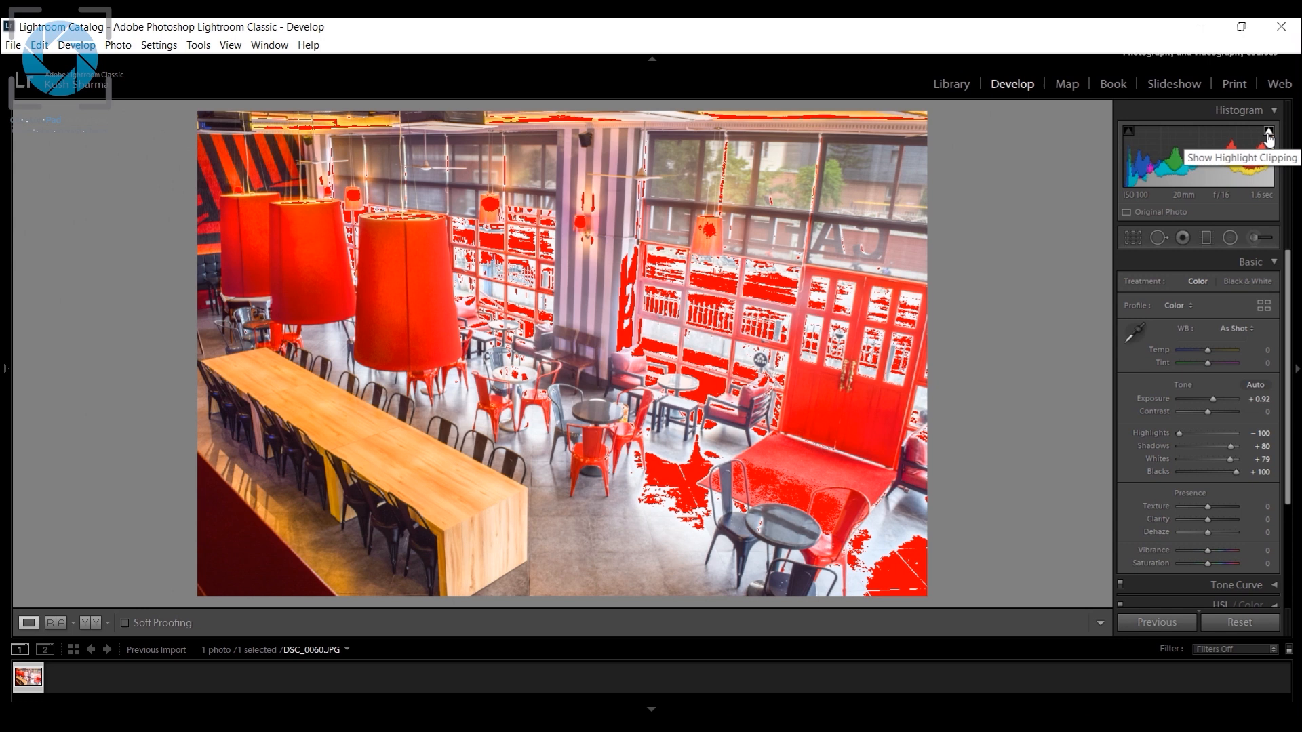
click(1269, 132)
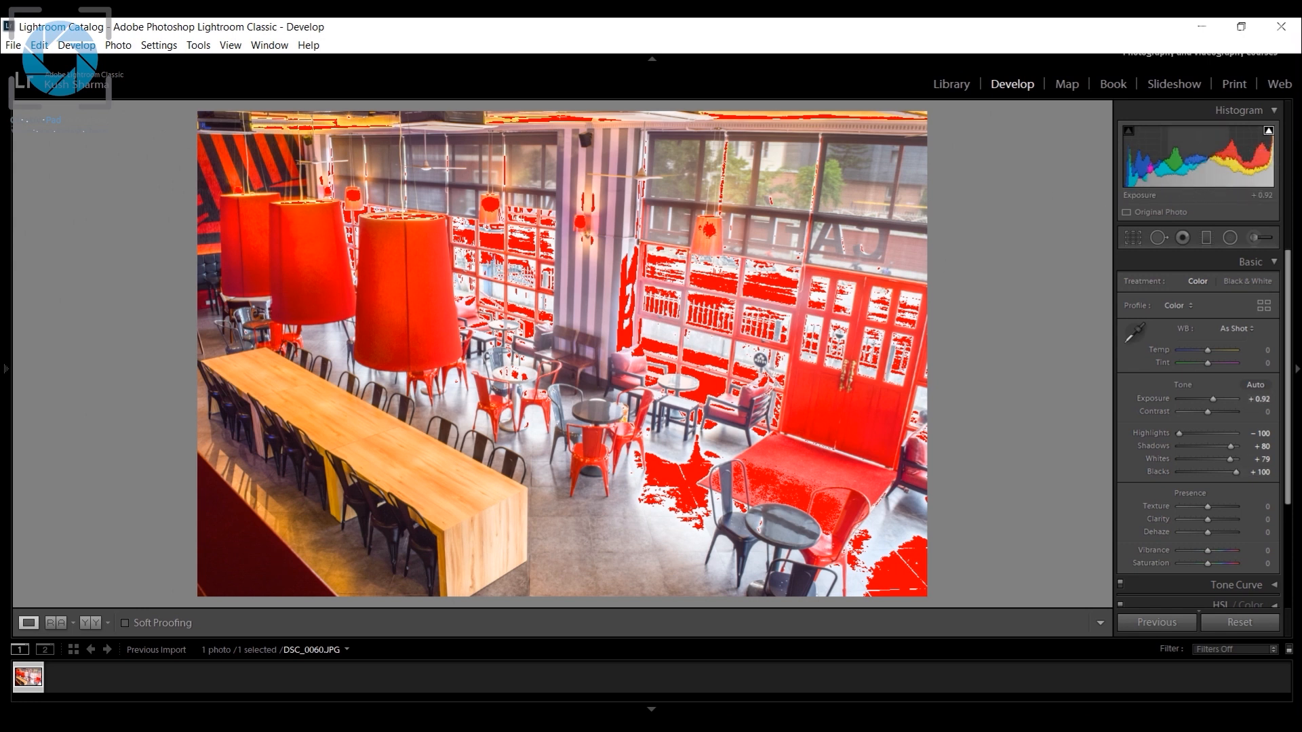
click(1269, 132)
click(1269, 131)
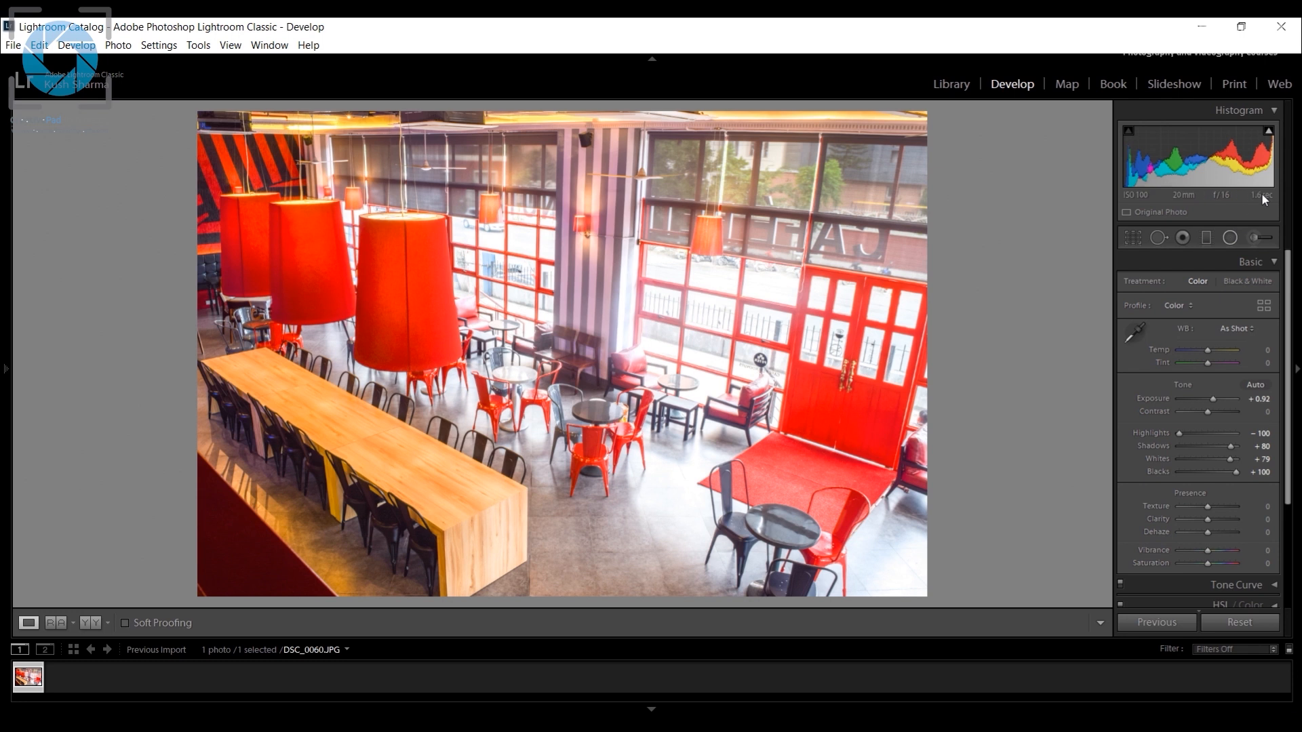
Step: Reduce Whites to +32 on the histogram, using the highlight clipping overlay as a guide
click(1269, 131)
drag(1259, 167, 1245, 167)
mouse_move(1270, 135)
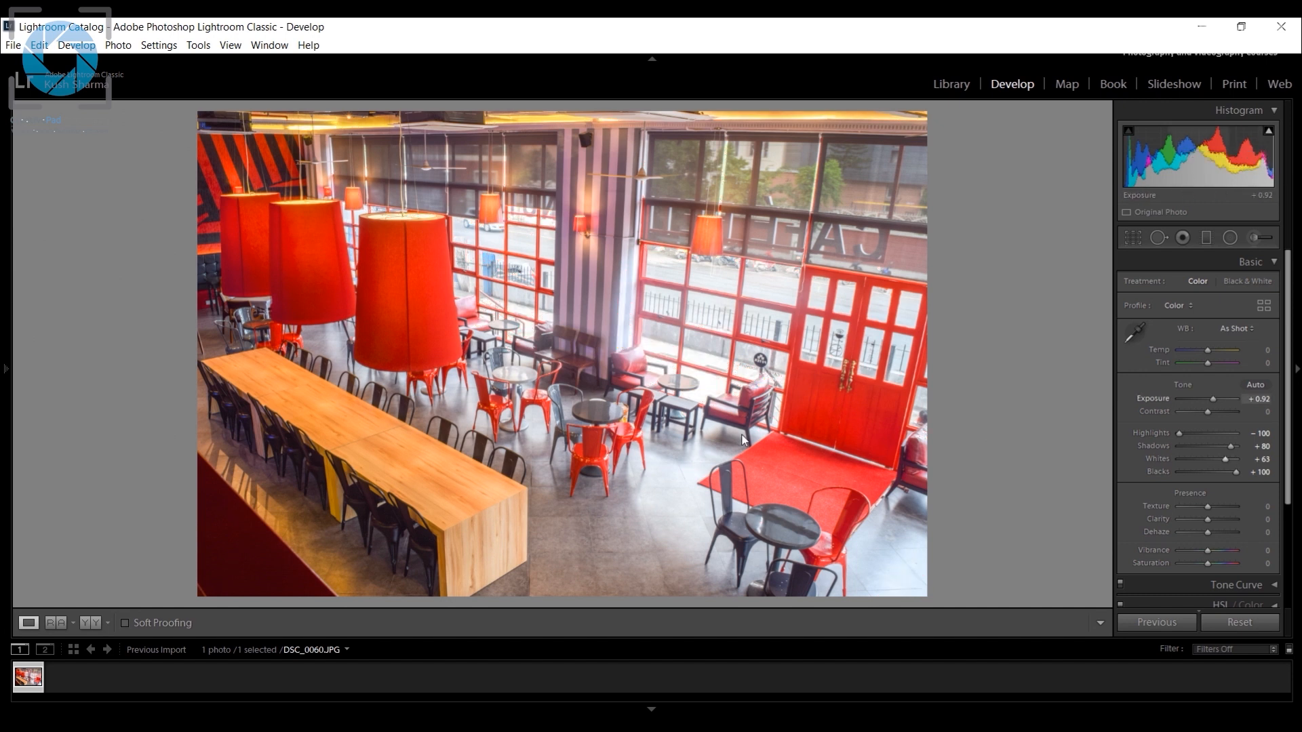
drag(1268, 169, 1260, 169)
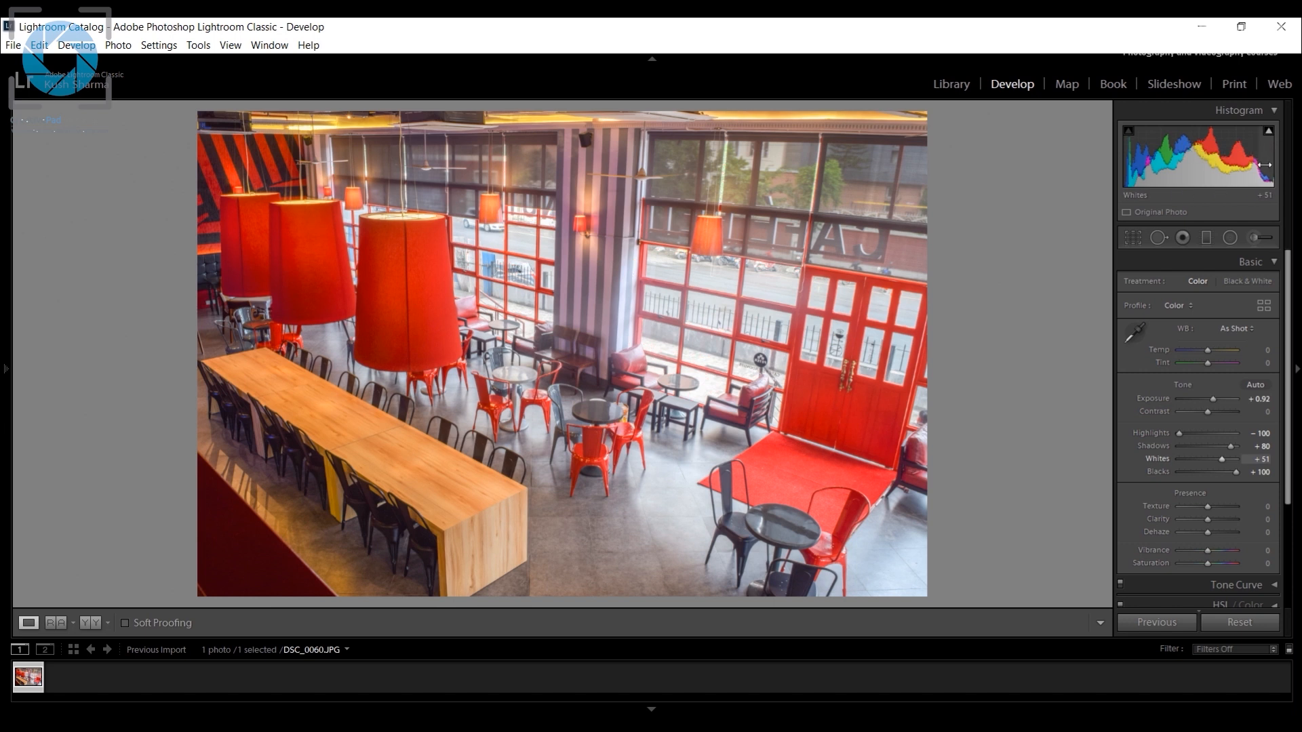
drag(1265, 165, 1259, 165)
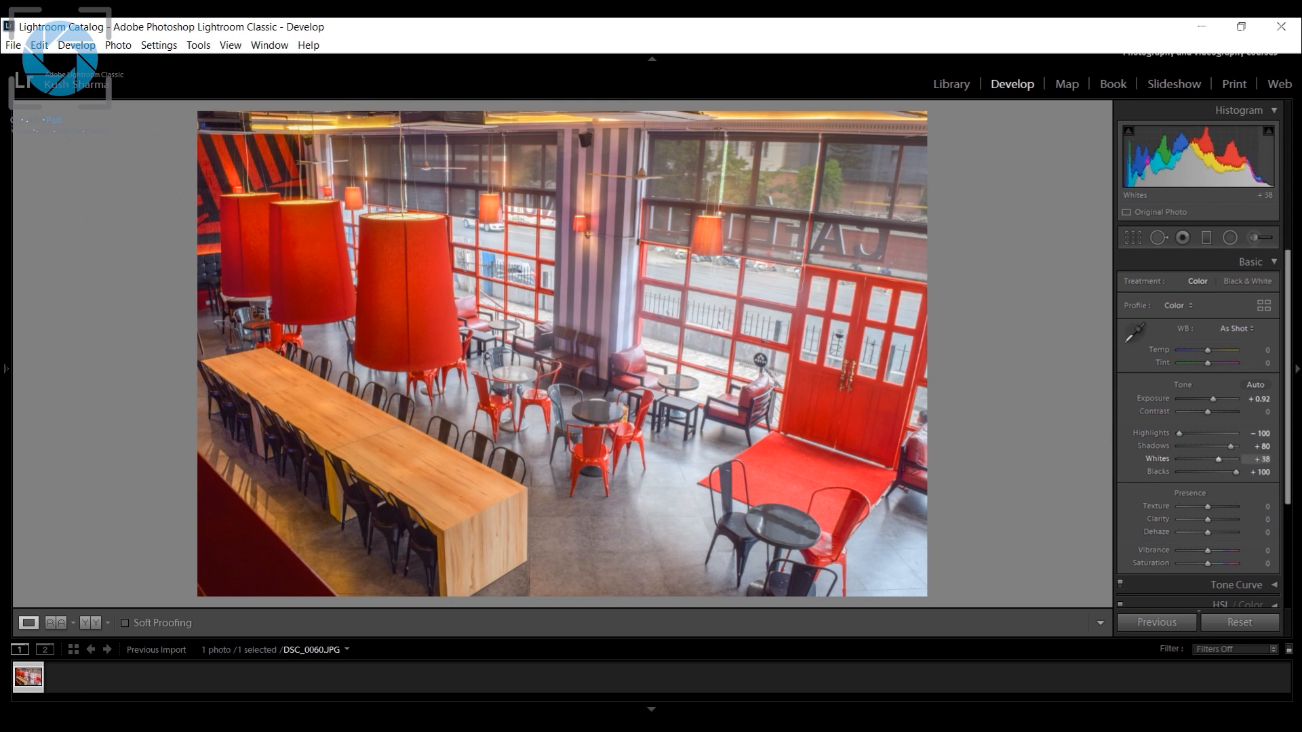
drag(1253, 156, 1245, 156)
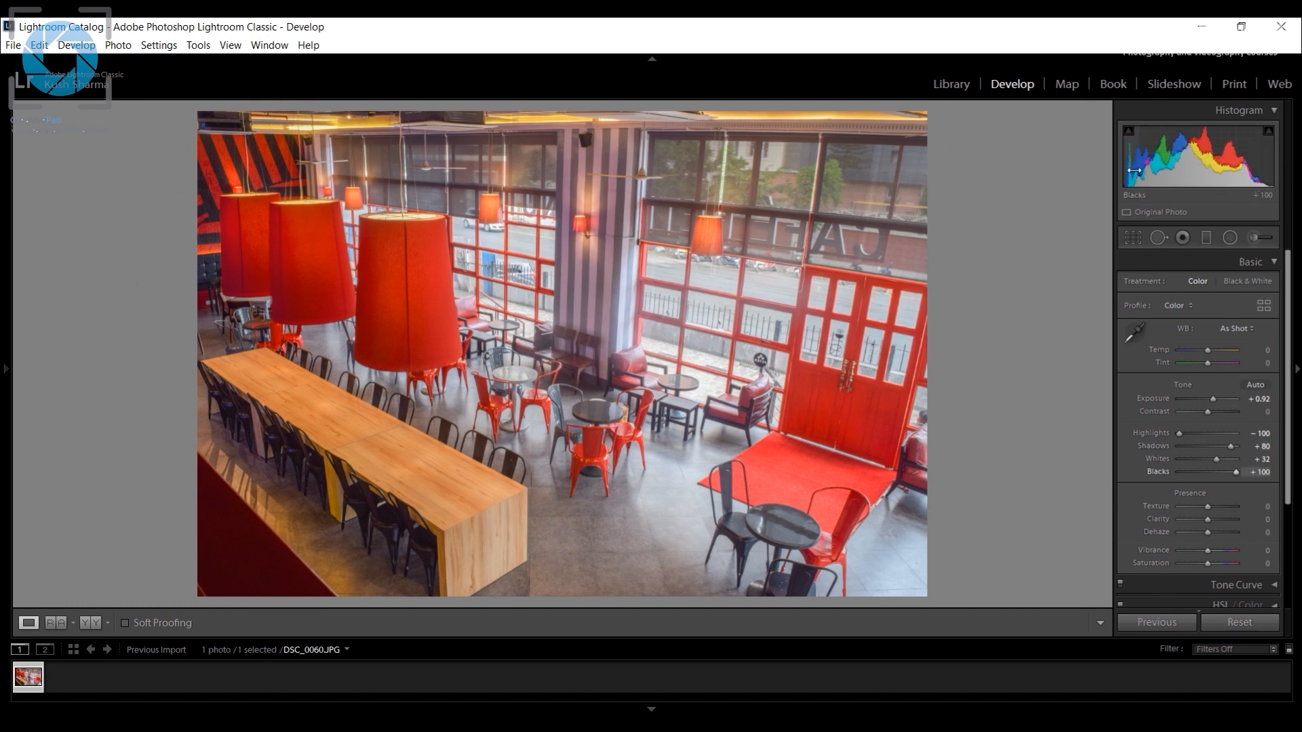
Step: Lower Blacks to −72, raise them to −39, and check the dark areas with the shadow clipping overlay
drag(1134, 171, 1115, 172)
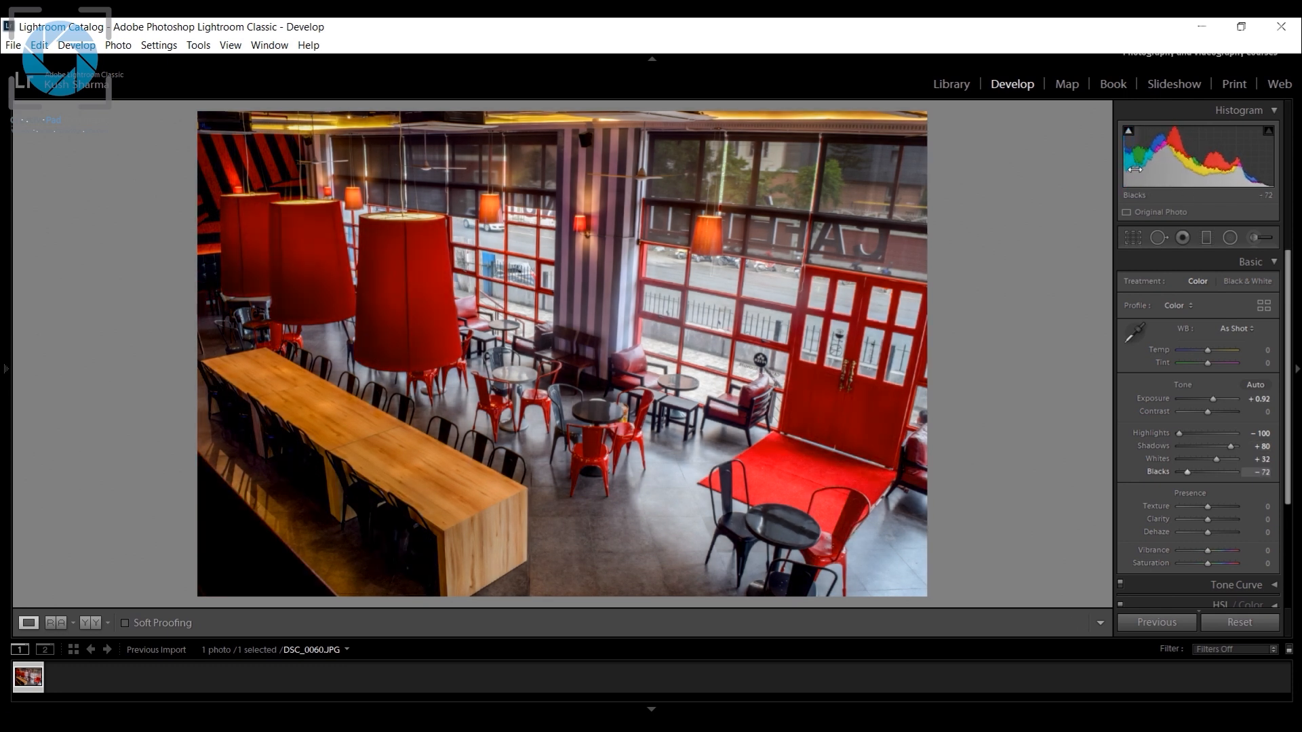
mouse_move(1129, 133)
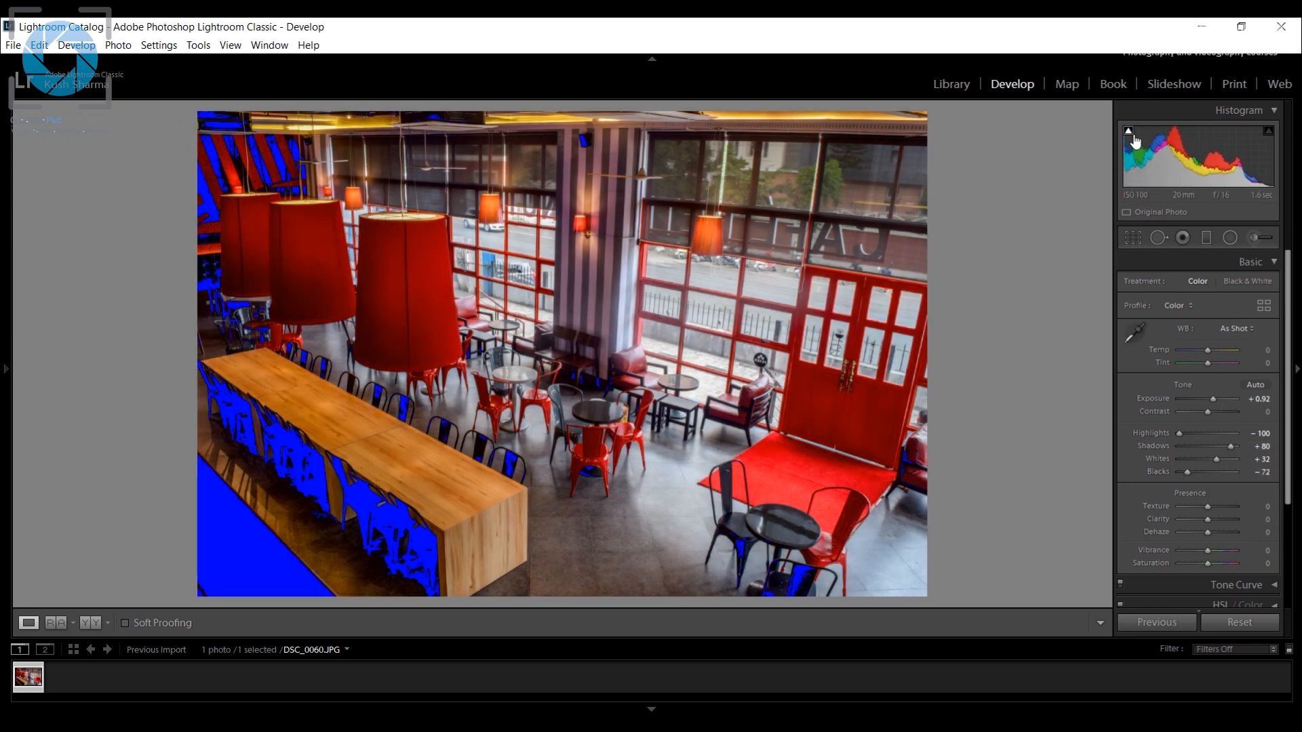
click(1129, 133)
drag(1129, 171, 1160, 170)
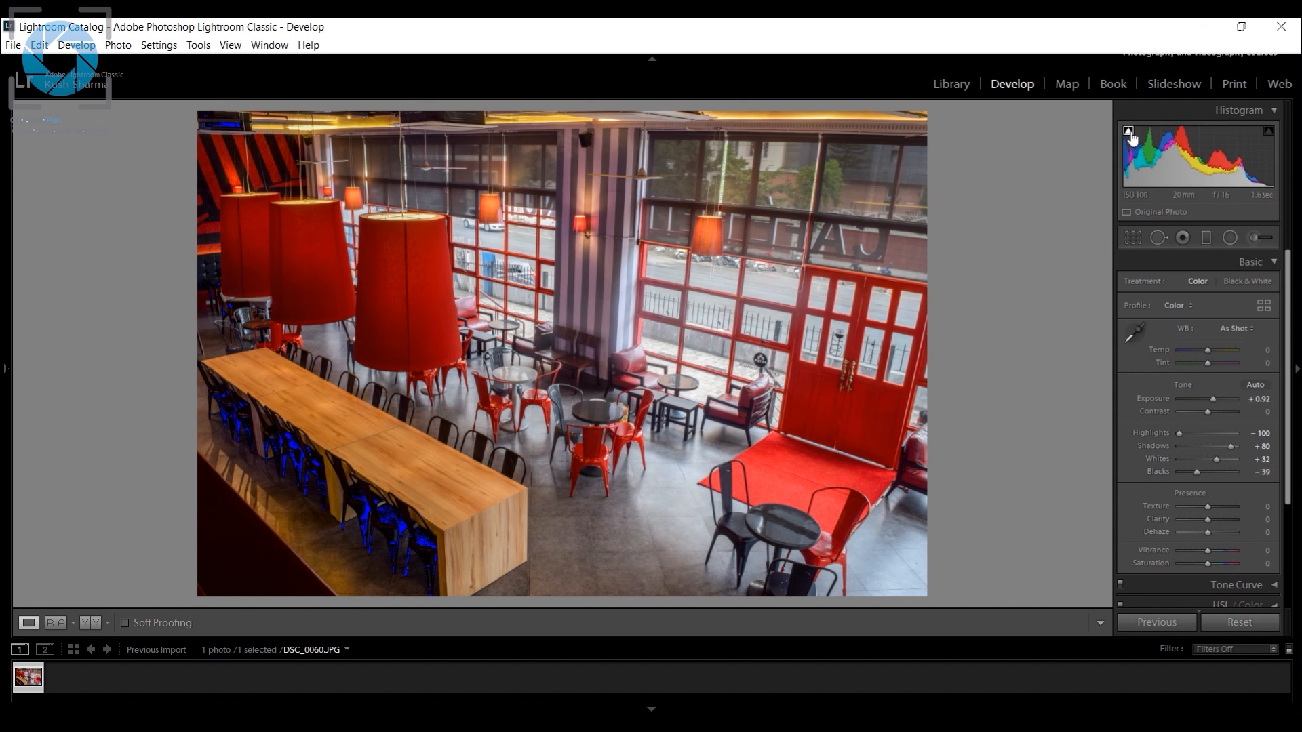
click(1129, 132)
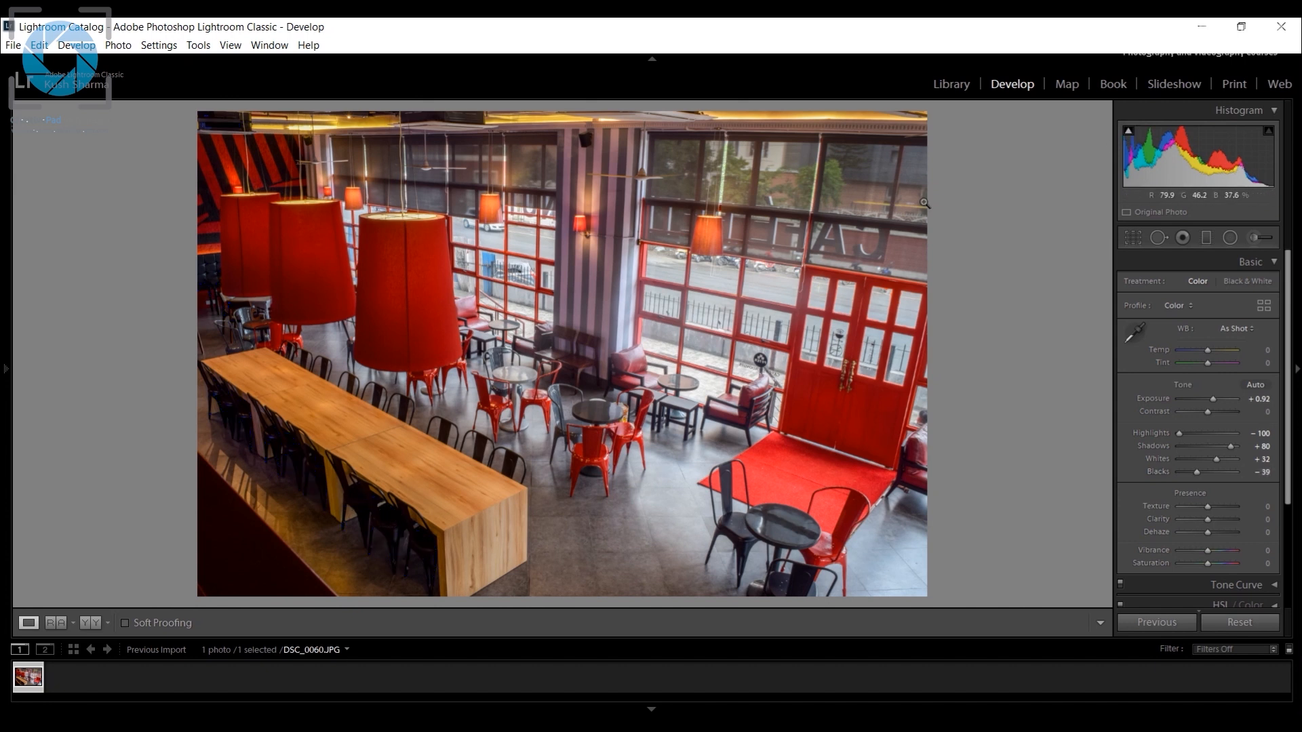
click(1129, 132)
mouse_move(1130, 137)
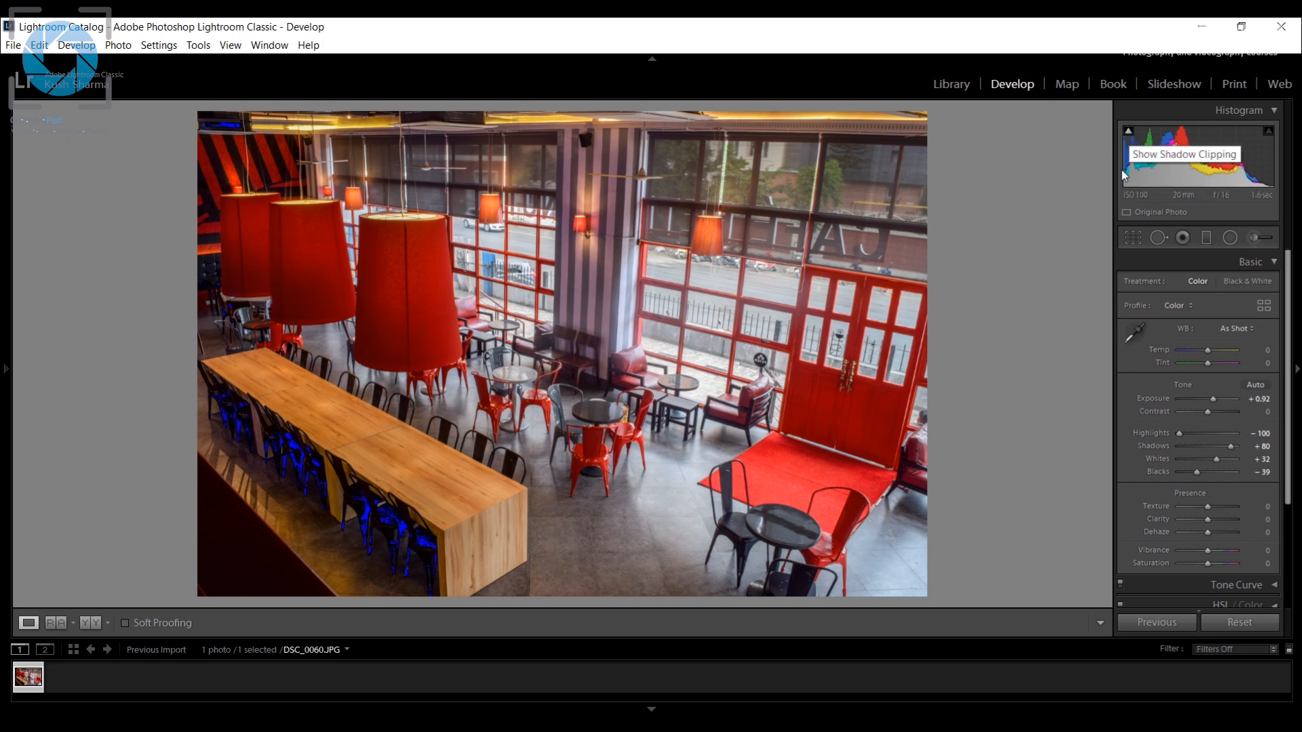
Step: Rebalance the tones by setting Blacks to +3, Exposure to +1.24 and Whites to +20
drag(1197, 472, 1209, 472)
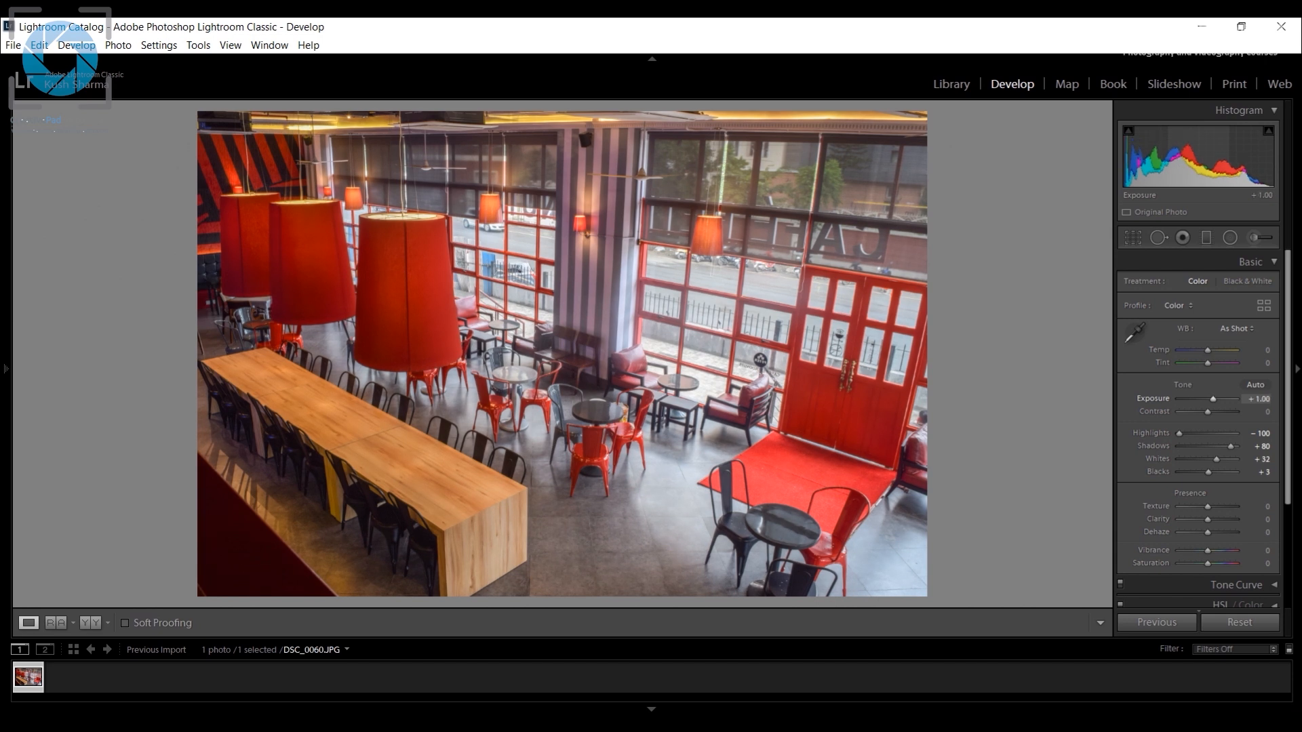
drag(1165, 146, 1188, 148)
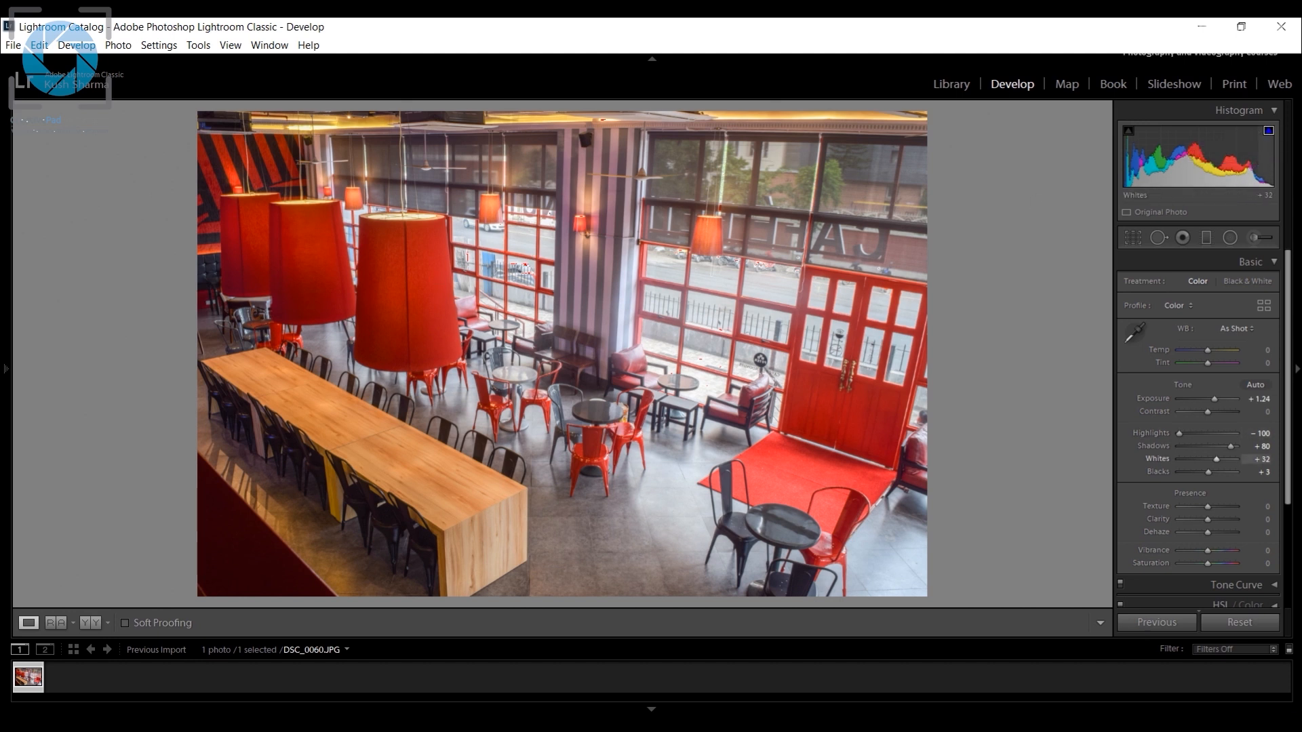
drag(1217, 460, 1214, 459)
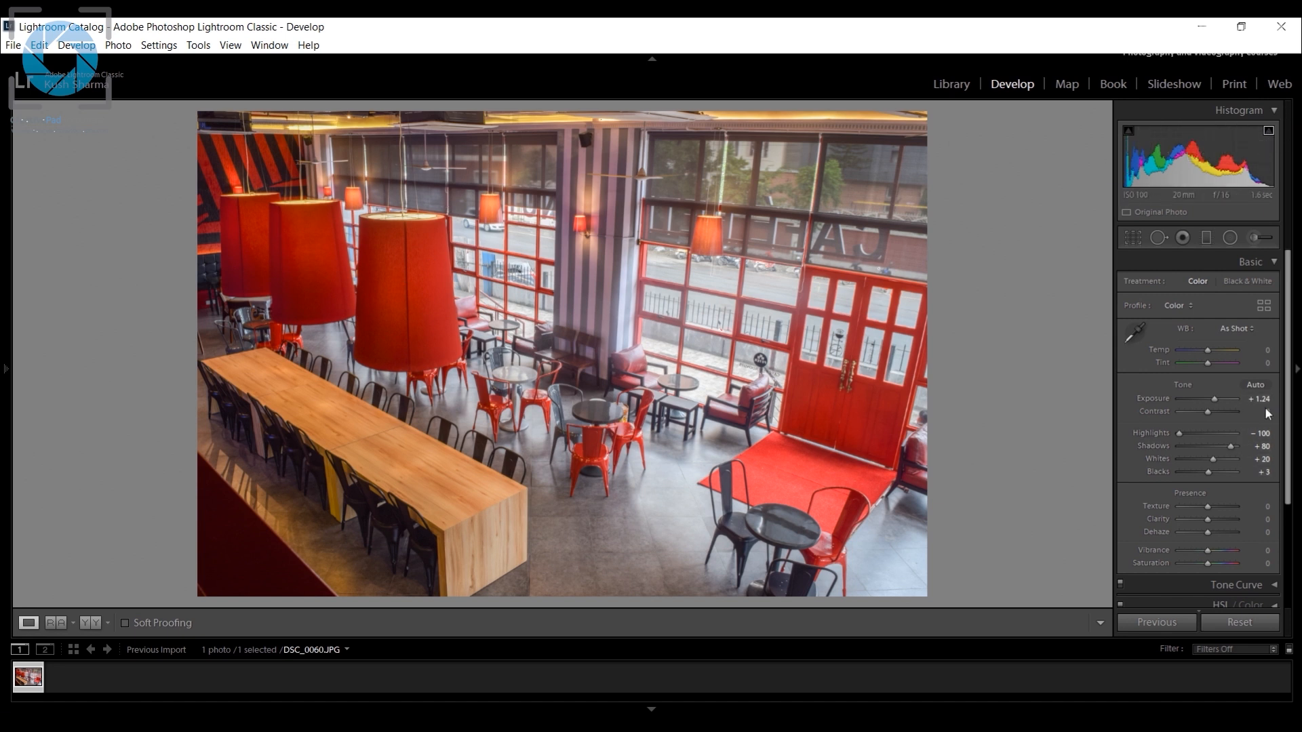
Step: Switch repeatedly between the Before and edited views to review the rebalanced tones
key(backslash)
key(backslash)
key(backslash)
key(backslash)
key(backslash)
key(backslash)
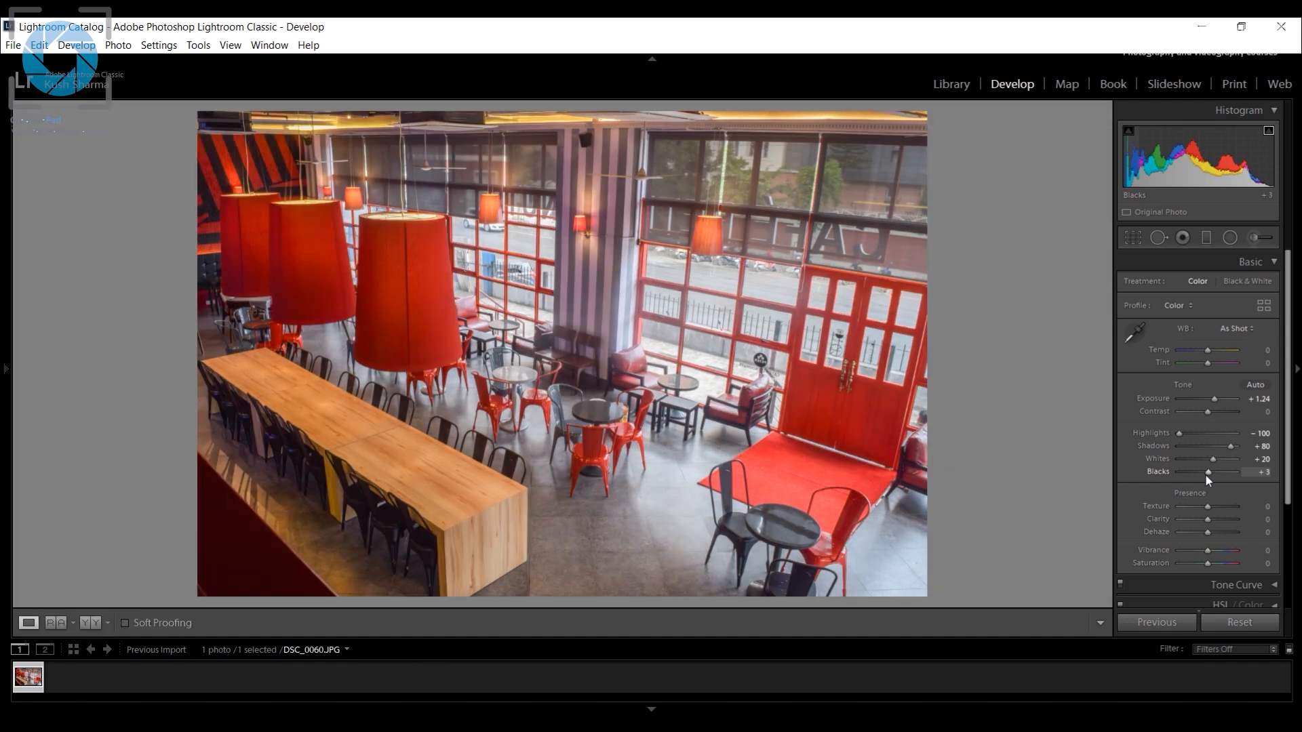